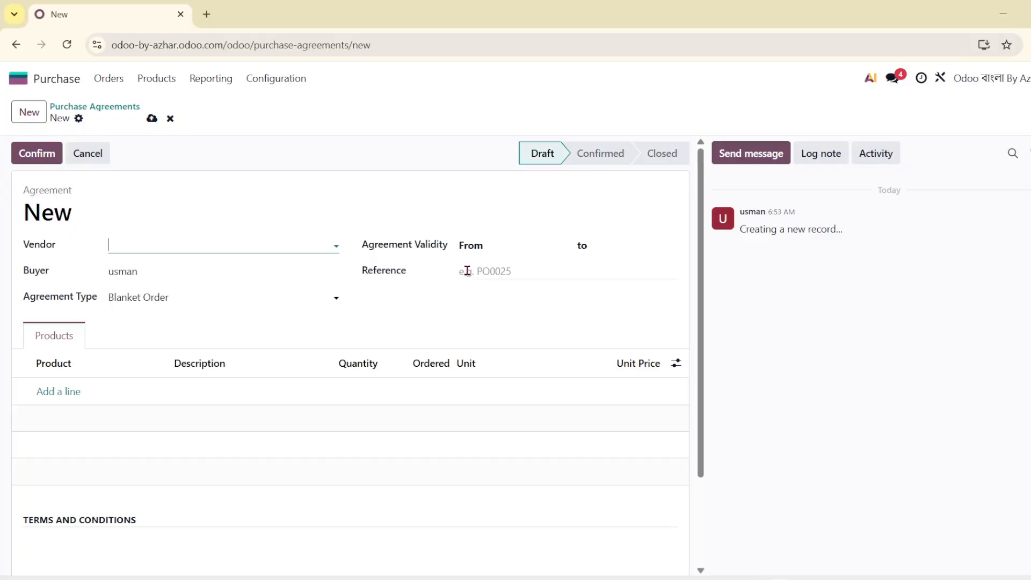
Step: Set the new blanket order's vendor to Azhar Tech Company 2 and save the agreement
click(199, 247)
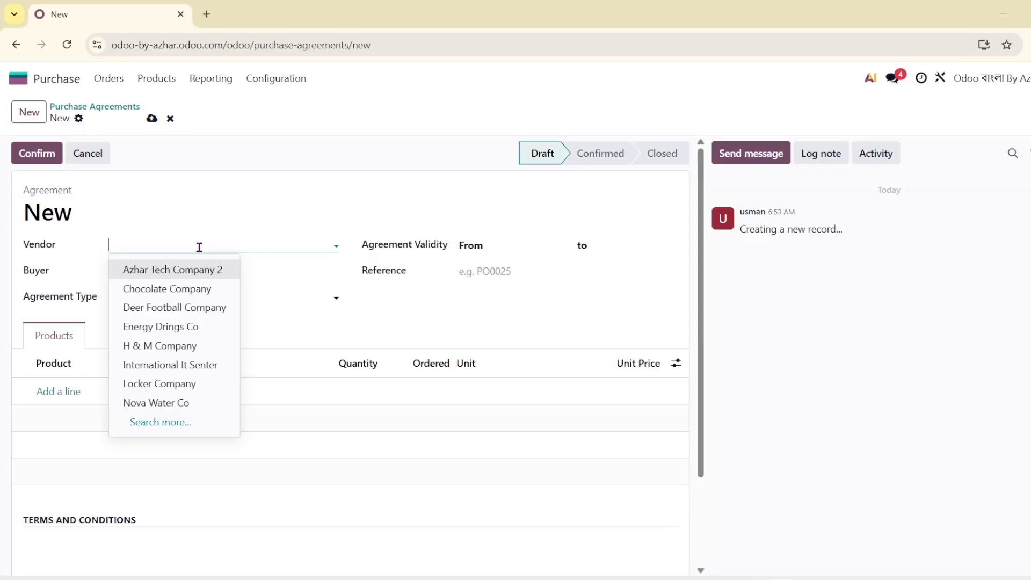
click(178, 270)
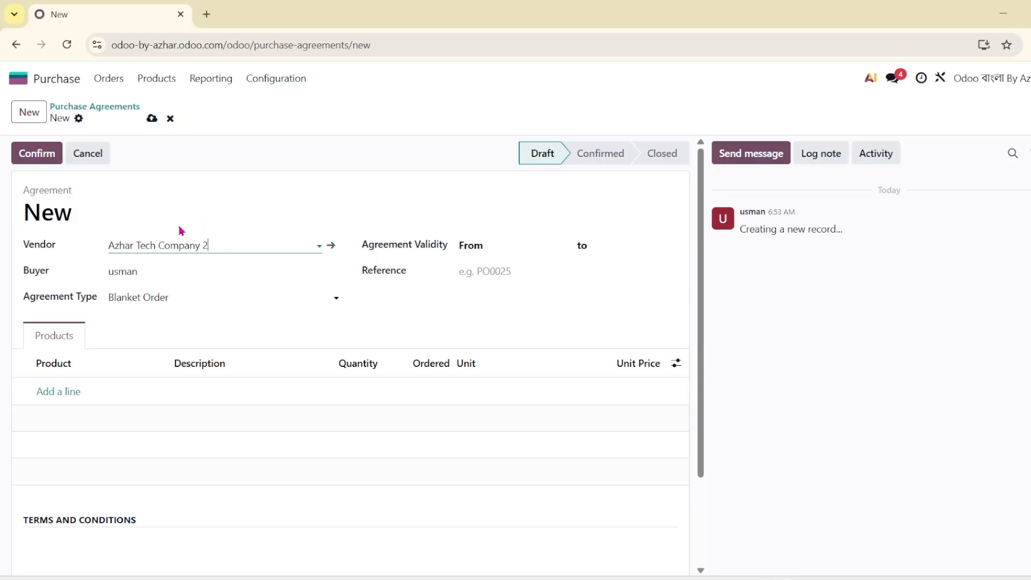
click(152, 118)
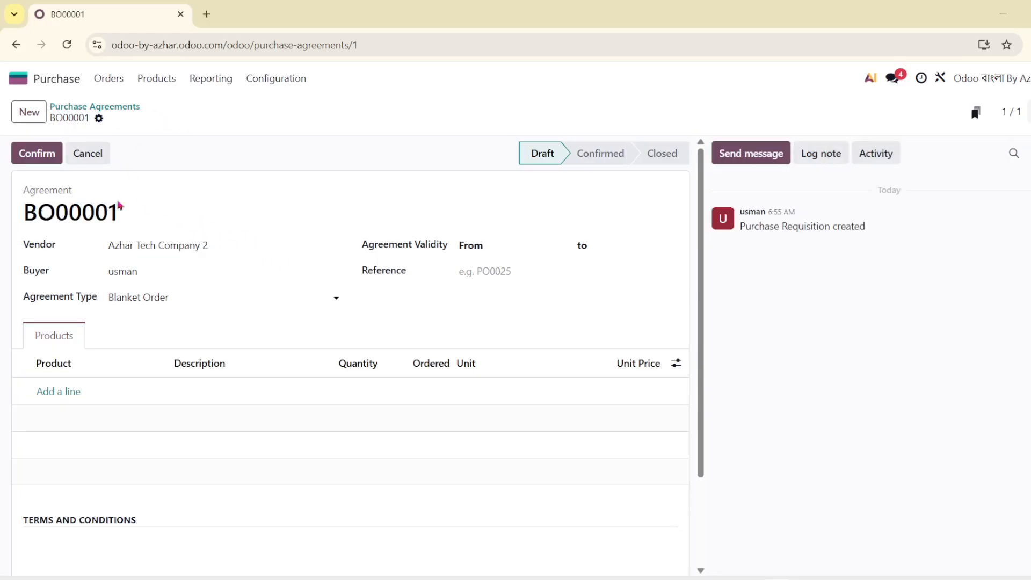
Step: Copy the agreement's number from its title into the Reference field
drag(123, 214, 22, 221)
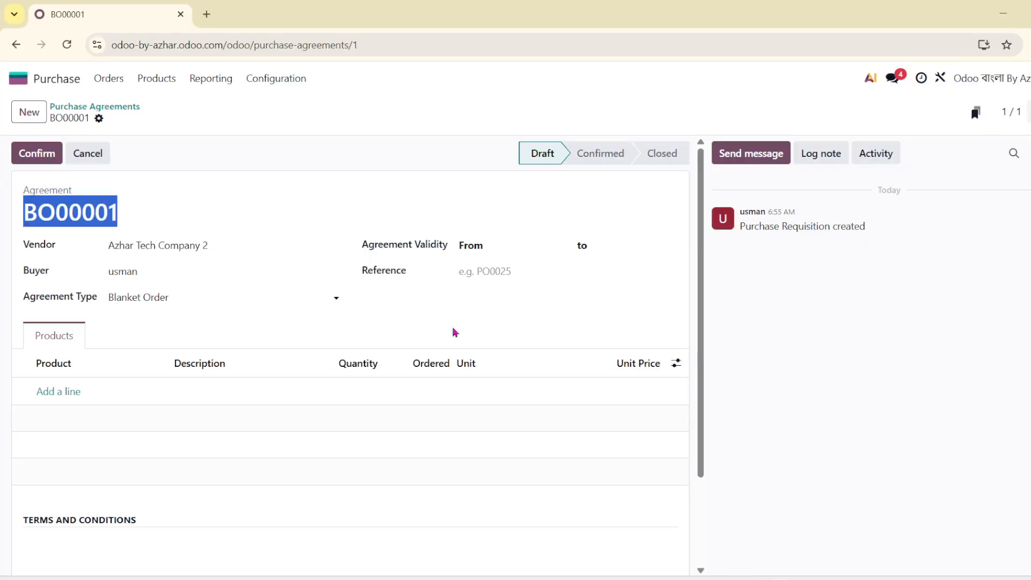
click(532, 270)
right_click(533, 274)
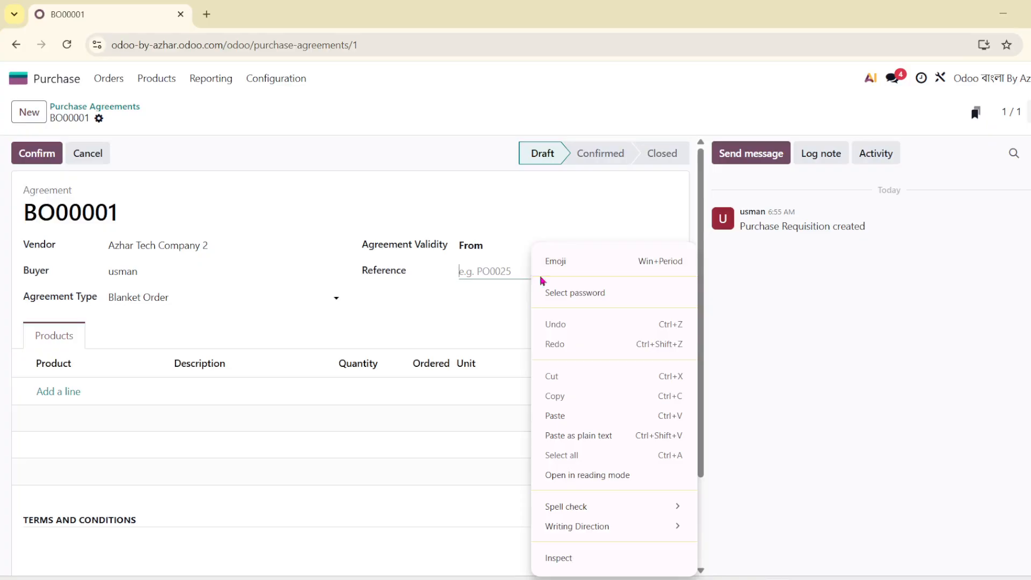
click(557, 416)
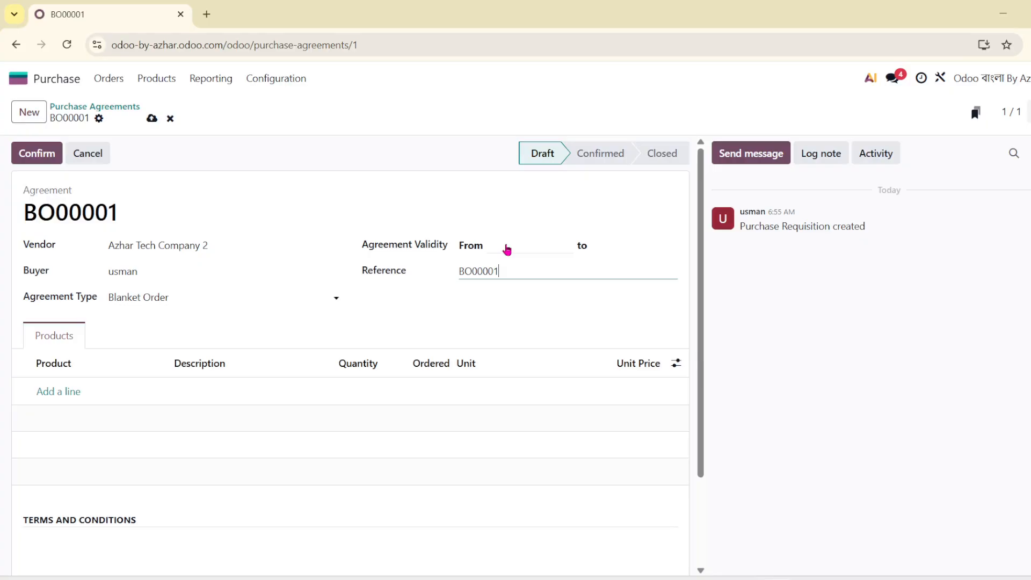
Step: Set the agreement validity from June 1, 2026 to July 1, 2027
click(507, 249)
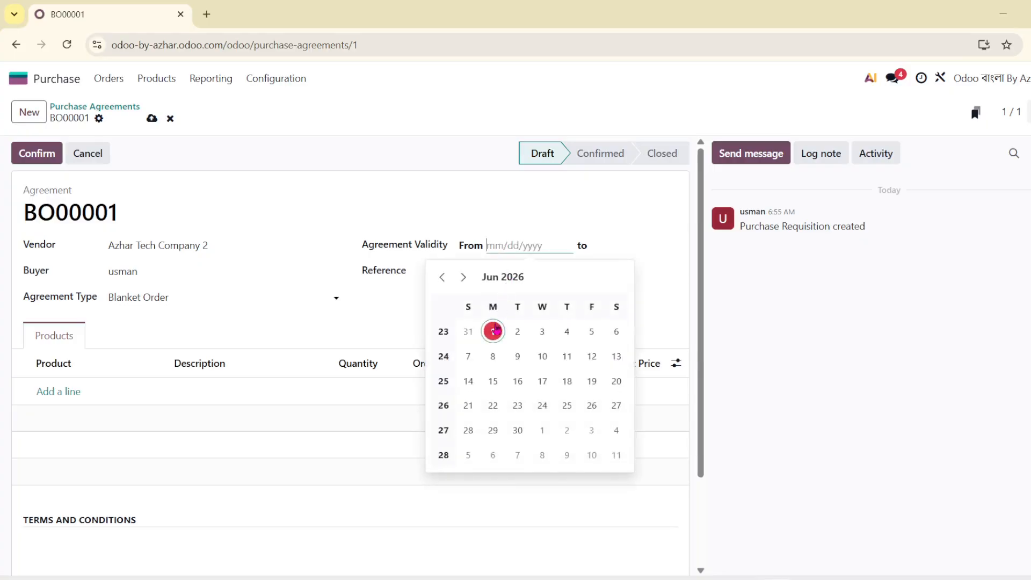
click(494, 330)
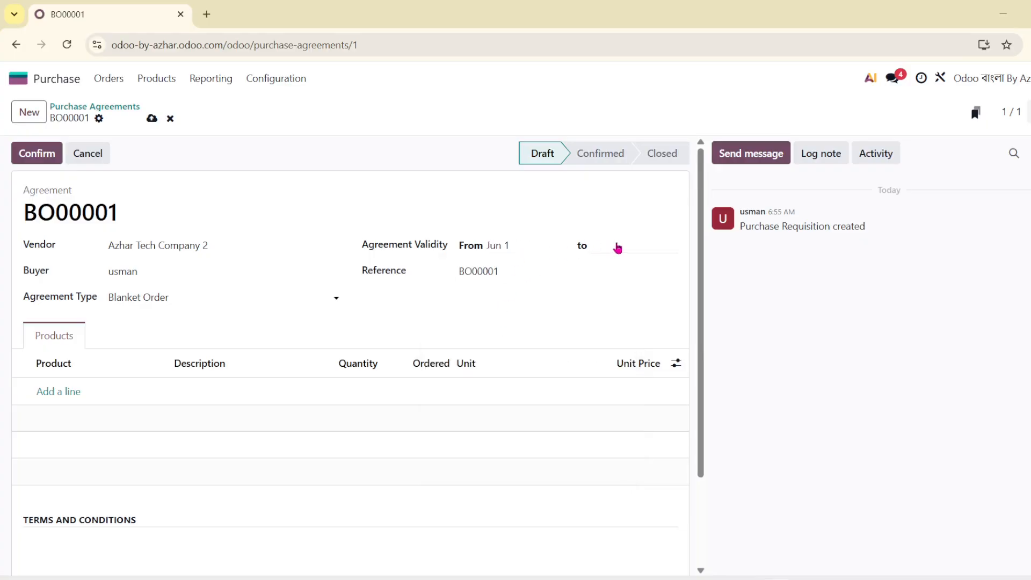
click(618, 248)
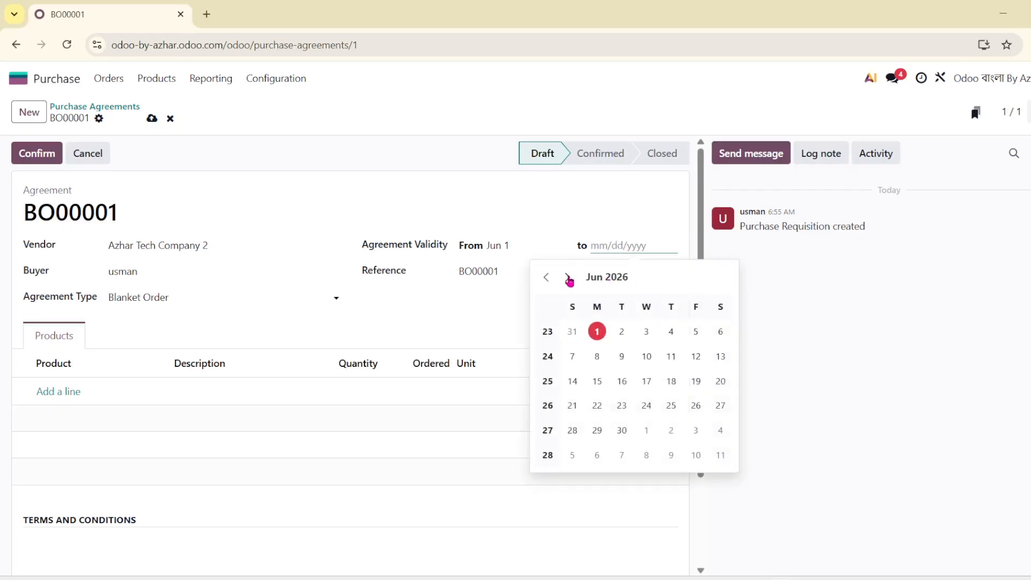
click(568, 277)
click(568, 277)
click(568, 277)
click(568, 277)
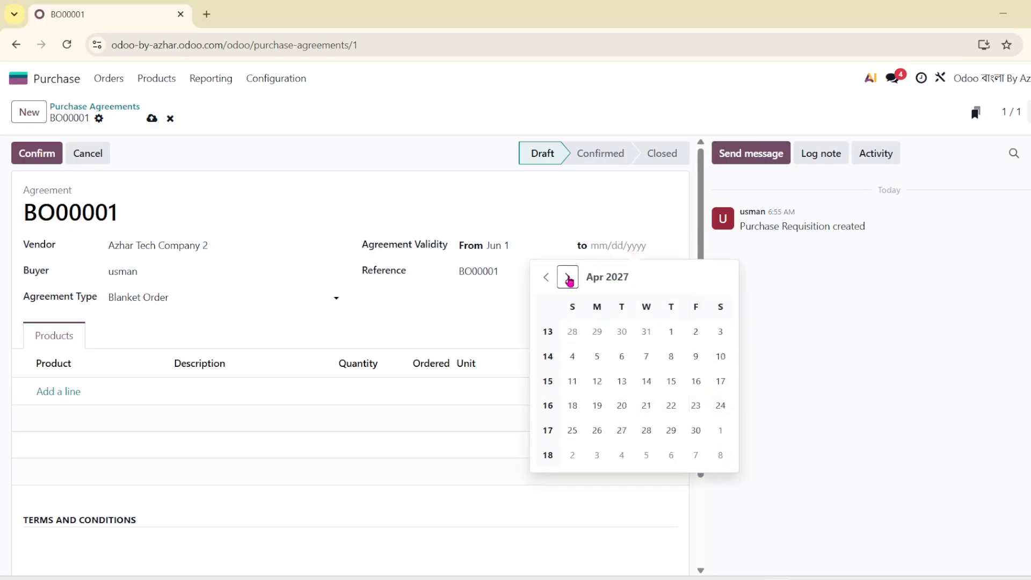
click(568, 277)
click(567, 277)
click(568, 277)
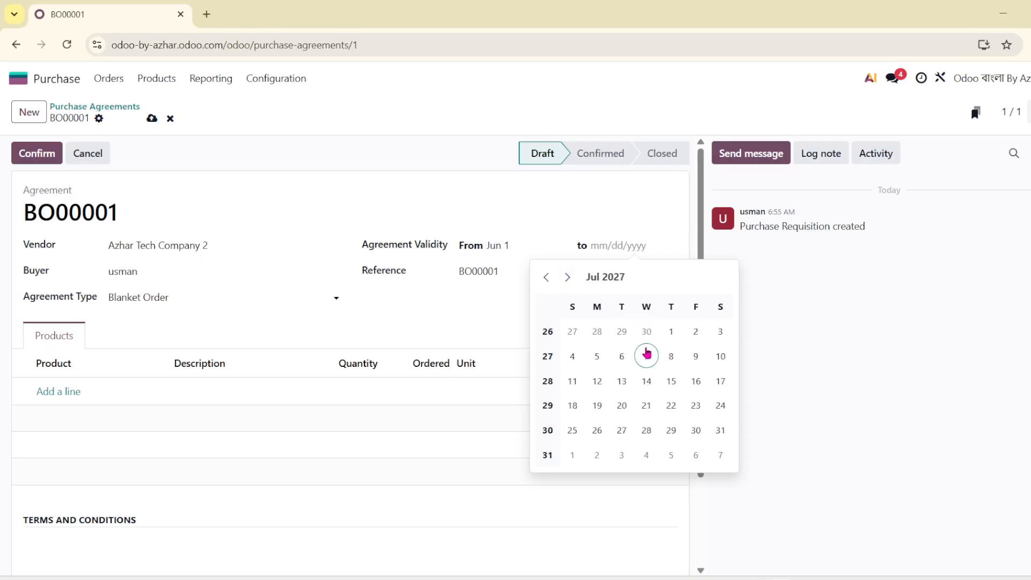
click(671, 335)
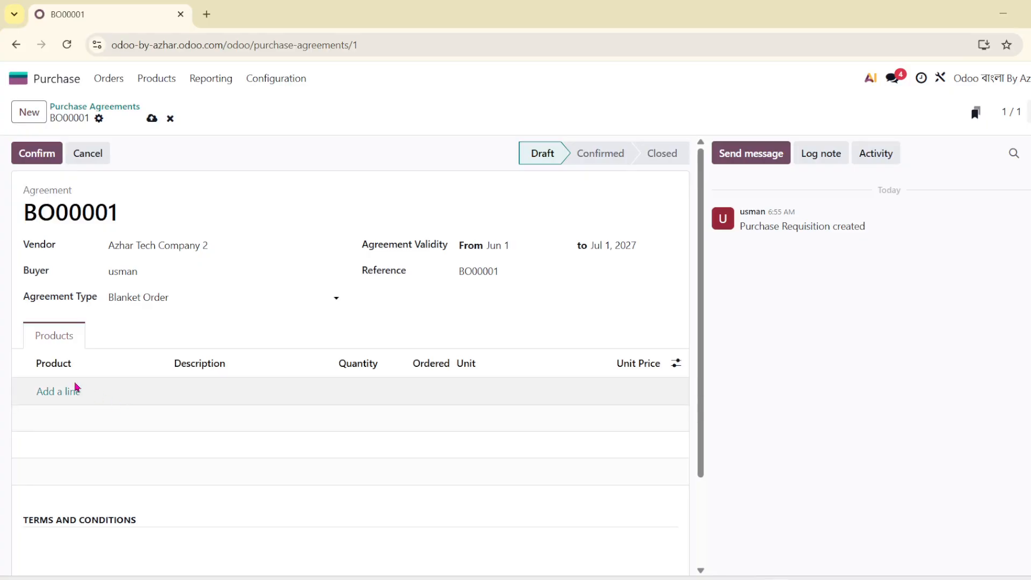
Step: Add a product line for Laptop (8 Gb Ram) to the agreement
click(68, 396)
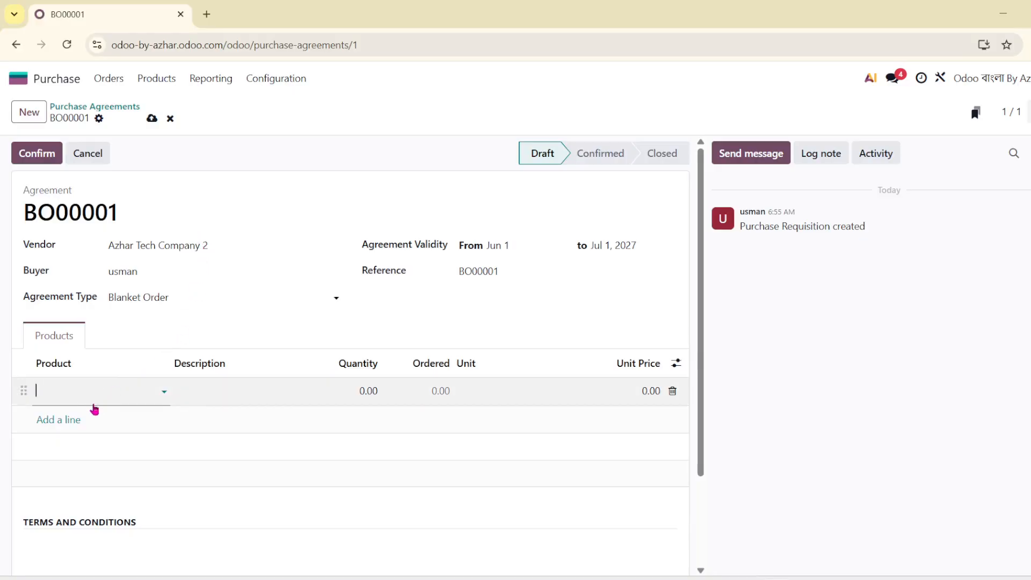
click(90, 394)
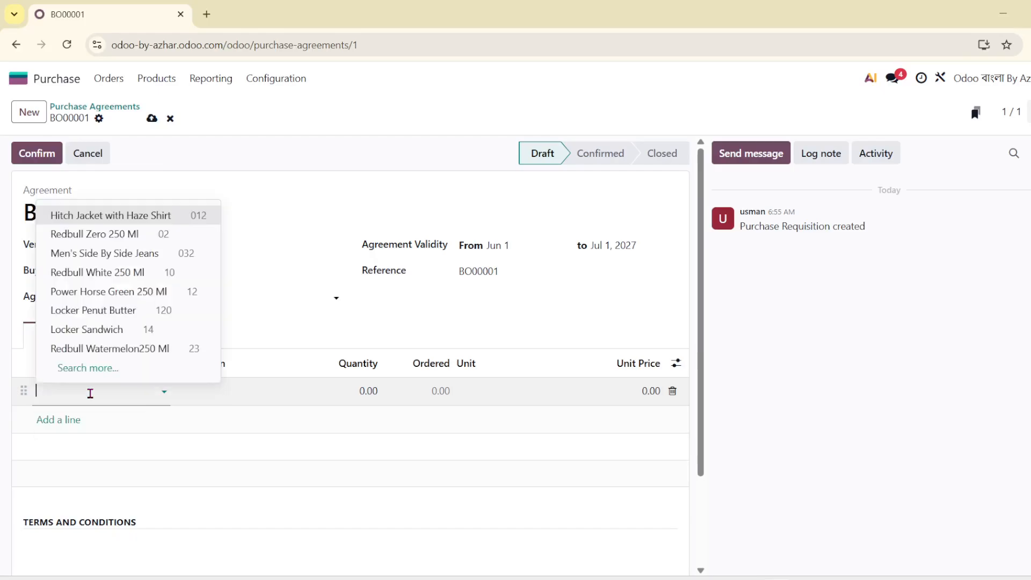
text(lap)
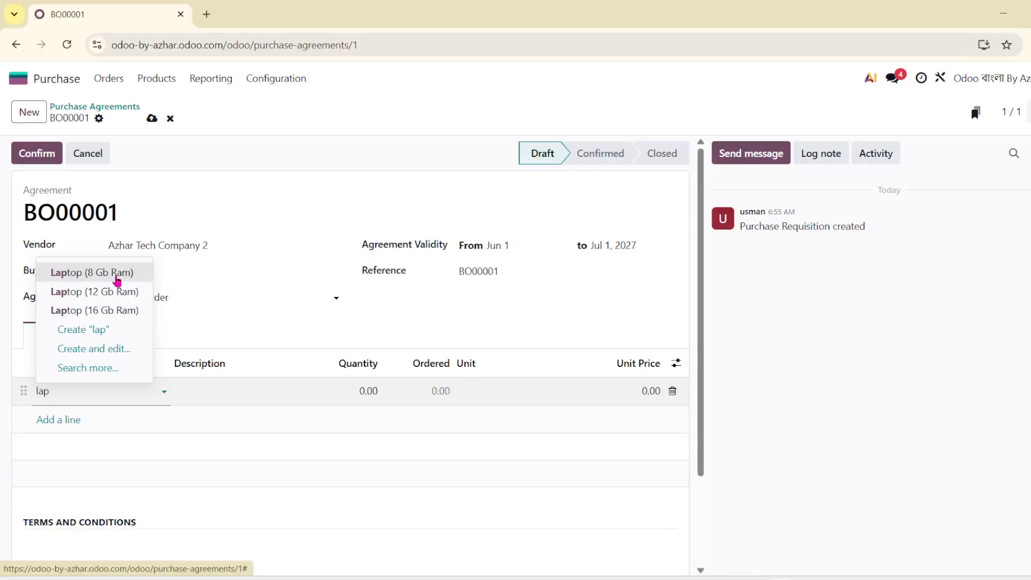
click(120, 275)
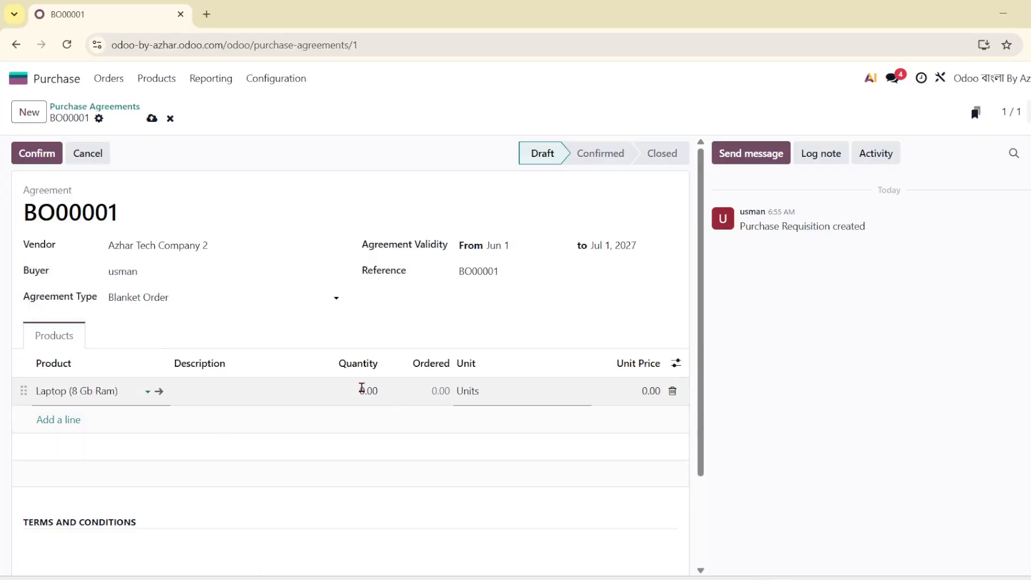
Step: Set the laptop line's quantity to 1000 and its unit price to 900
click(362, 390)
text(1000)
click(433, 321)
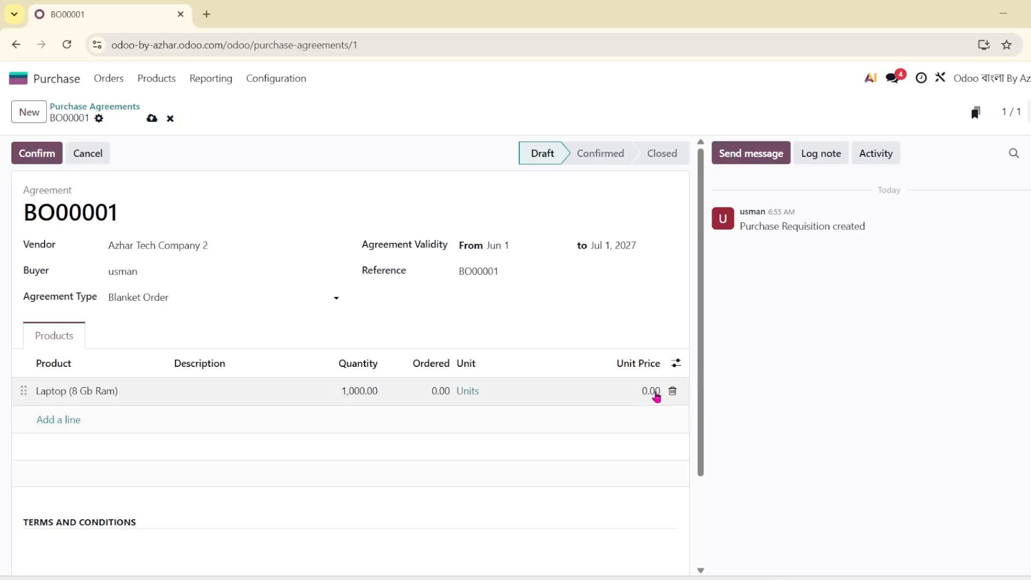
click(646, 392)
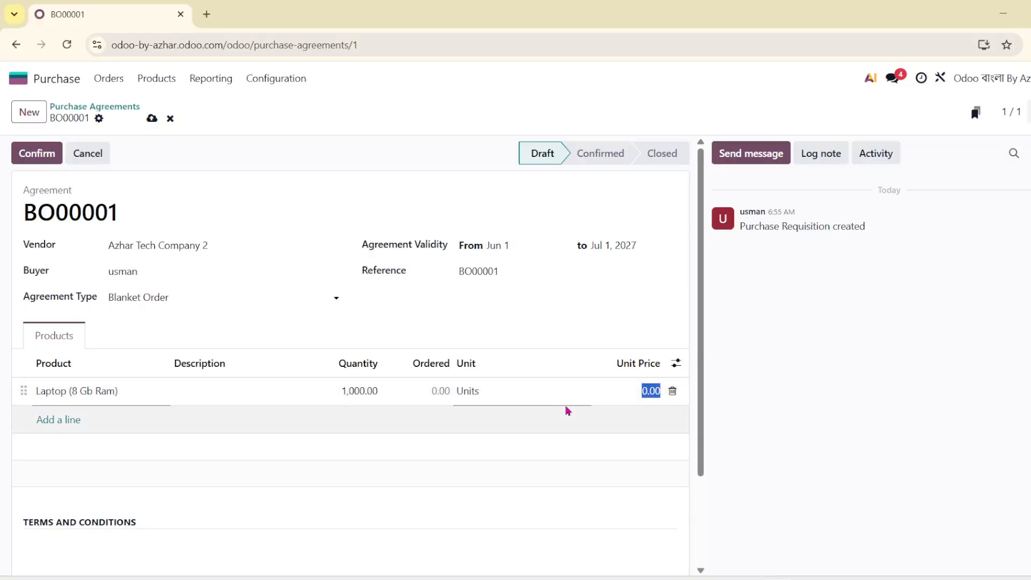
text(900)
click(565, 306)
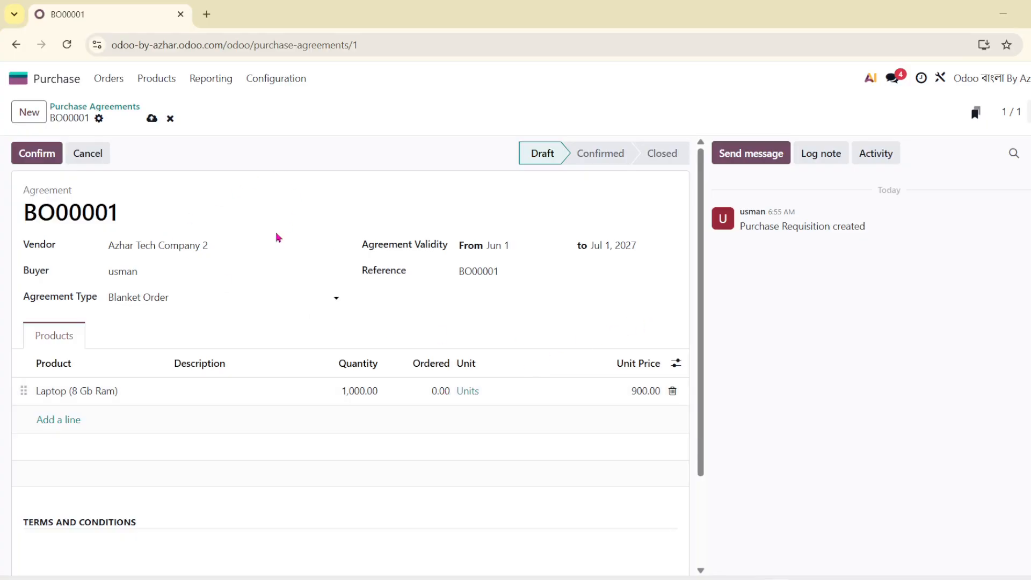
Step: Save the purchase agreement and confirm it
click(152, 119)
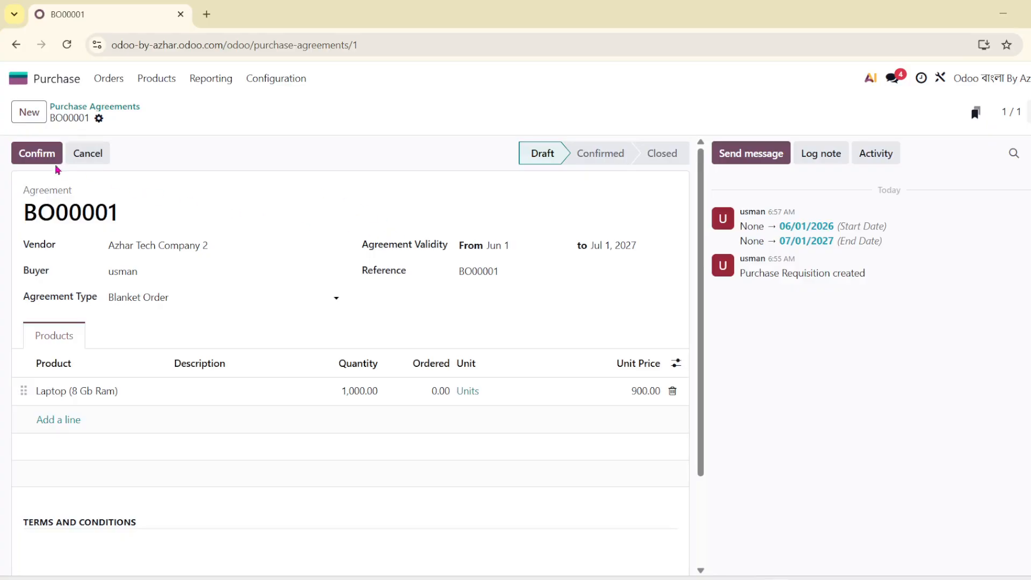
click(33, 158)
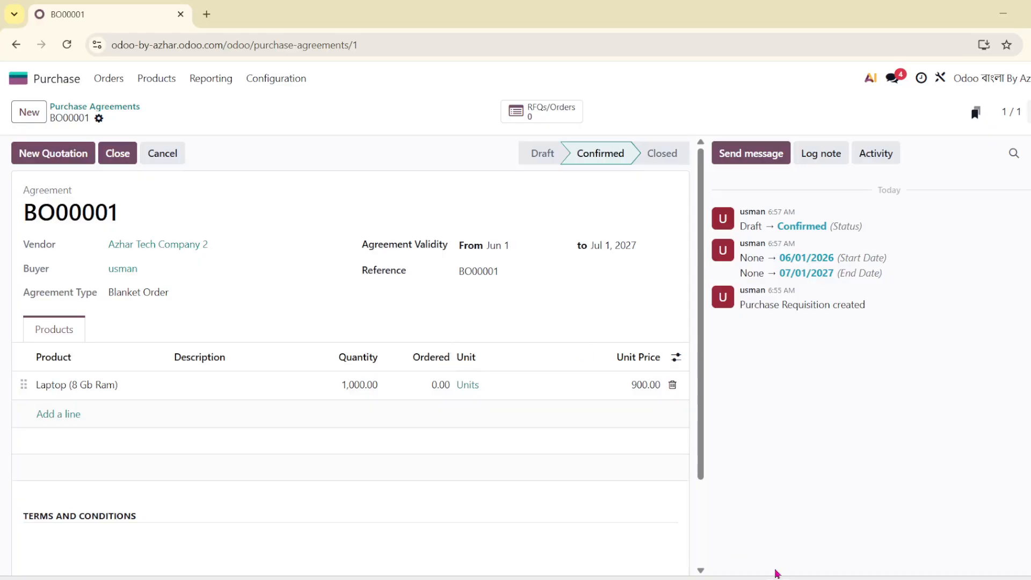
click(747, 579)
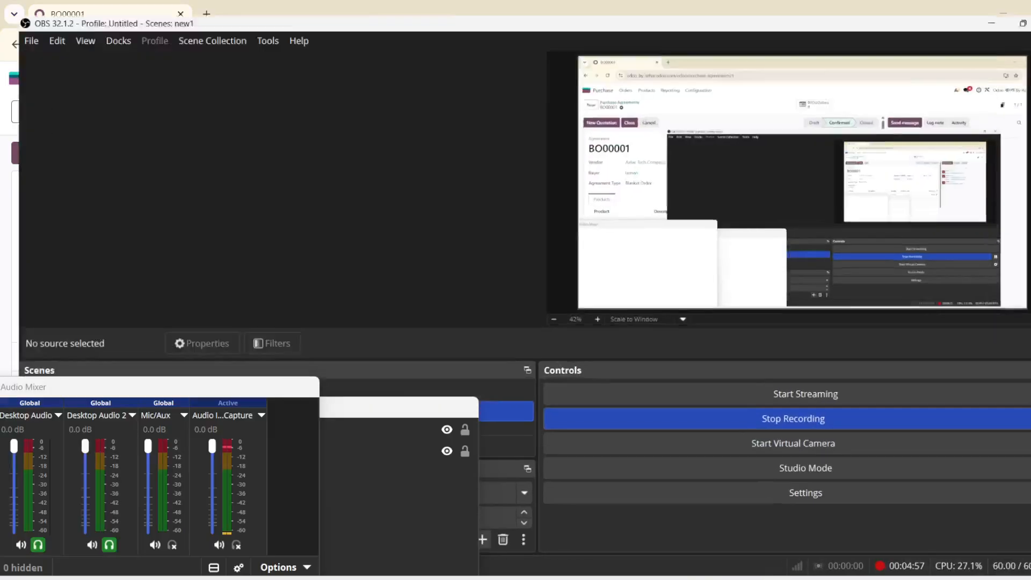